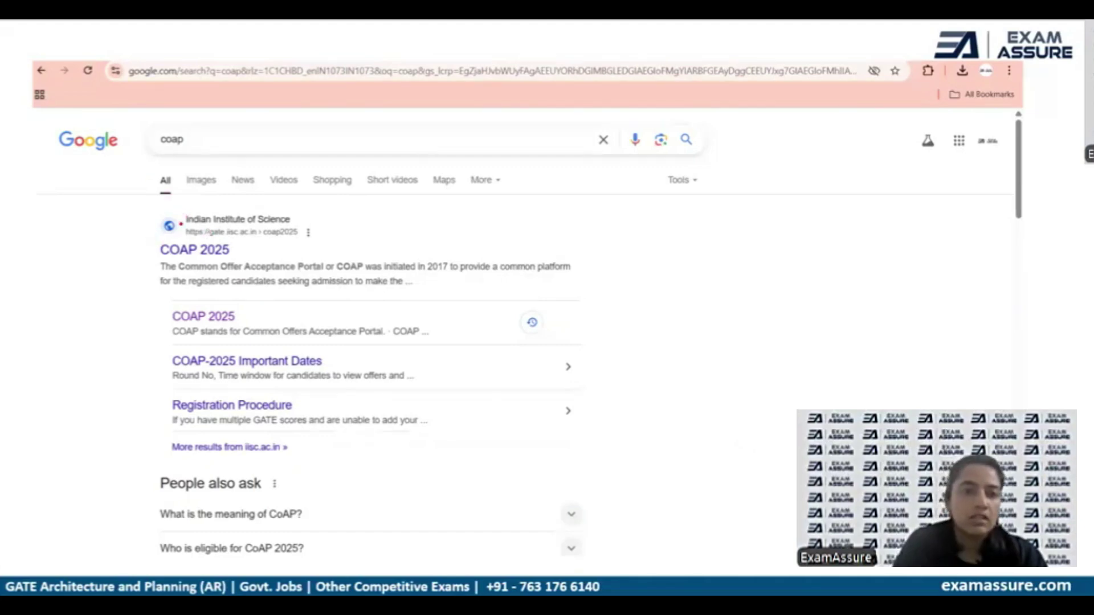
# - Underline the official COAP 2025 result from gate.iisc.ac.in in the Google results for 'coap'
pyautogui.moveTo(151, 258); pyautogui.dragTo(229, 258)
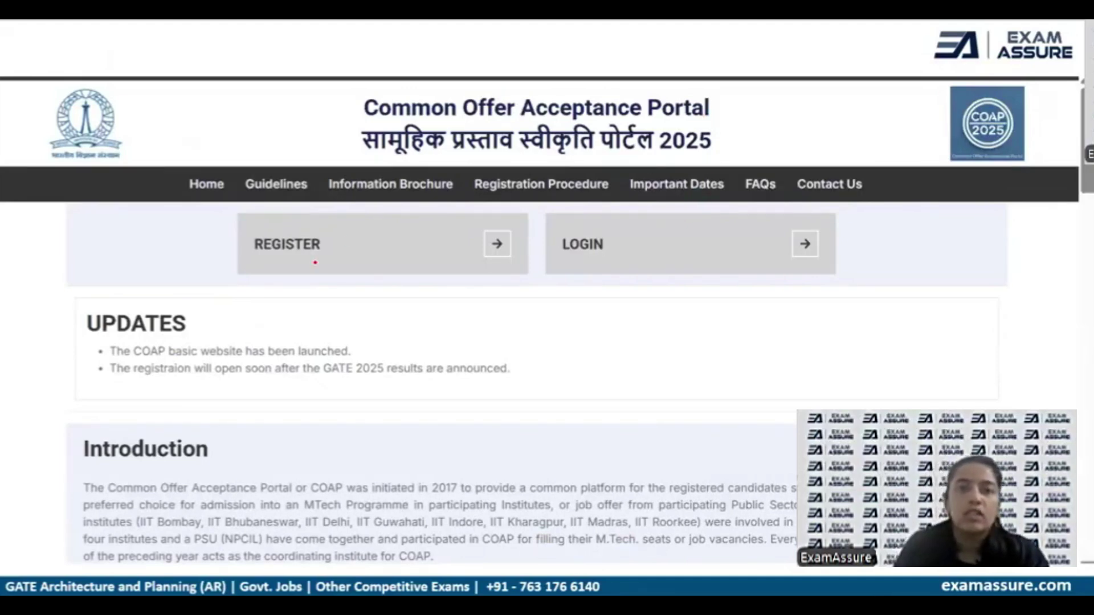
# - Mark the Register and Login options on the COAP home page, singling out Register
pyautogui.moveTo(267, 258); pyautogui.dragTo(323, 257)
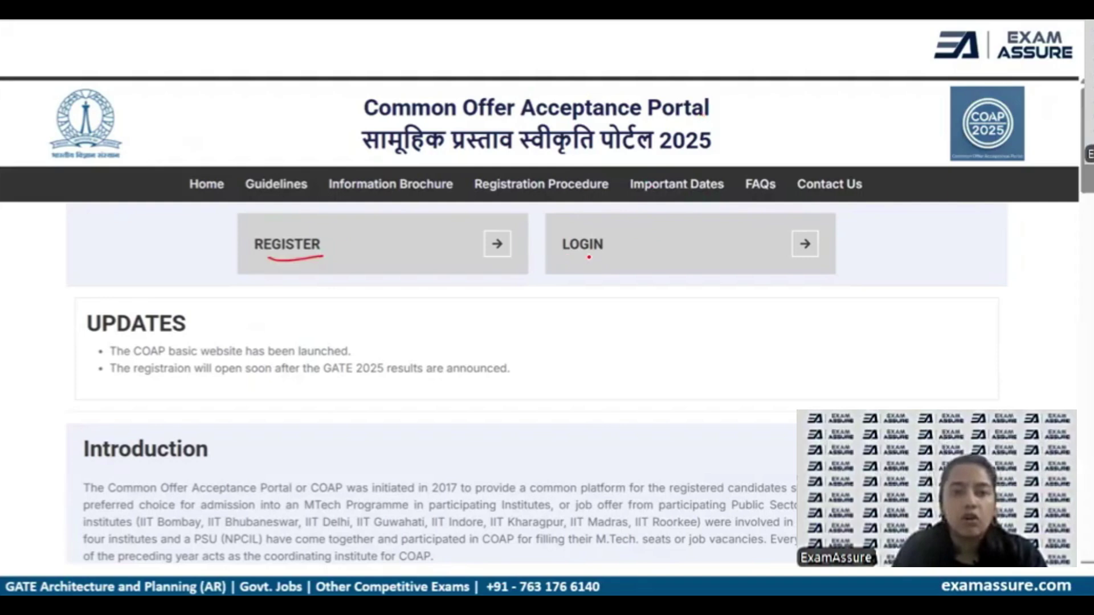
pyautogui.moveTo(566, 258); pyautogui.dragTo(606, 256)
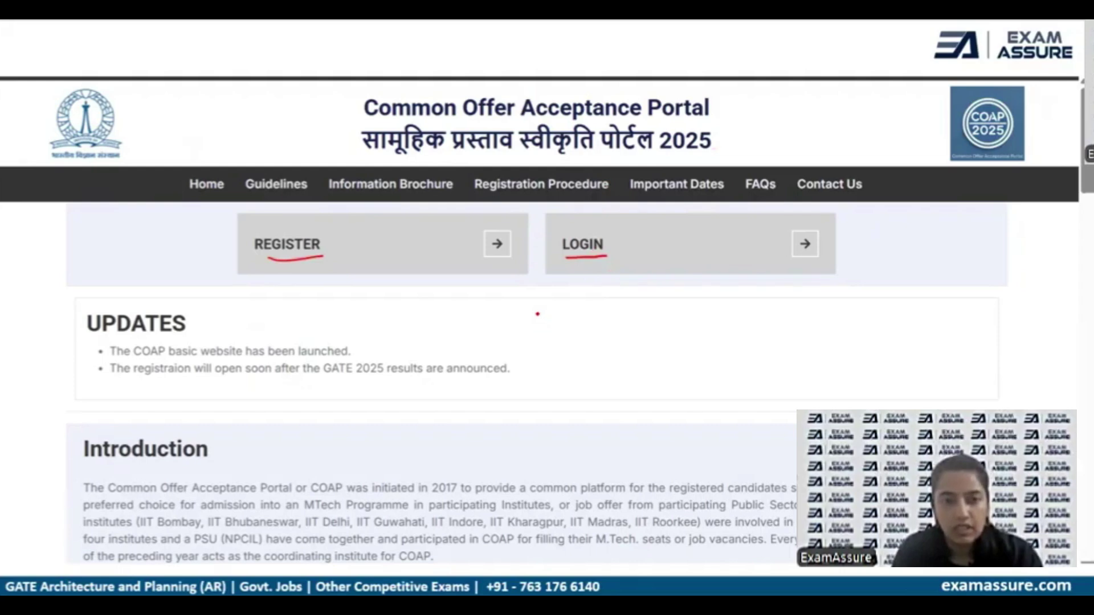
pyautogui.moveTo(364, 254); pyautogui.dragTo(410, 231)
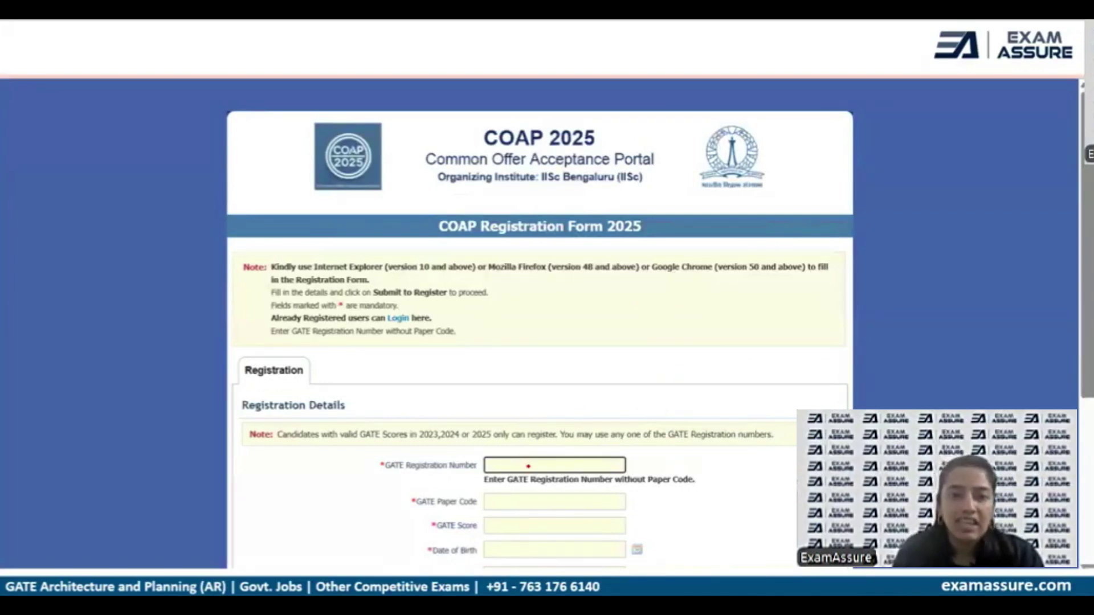
pyautogui.moveTo(522, 466); pyautogui.dragTo(540, 460)
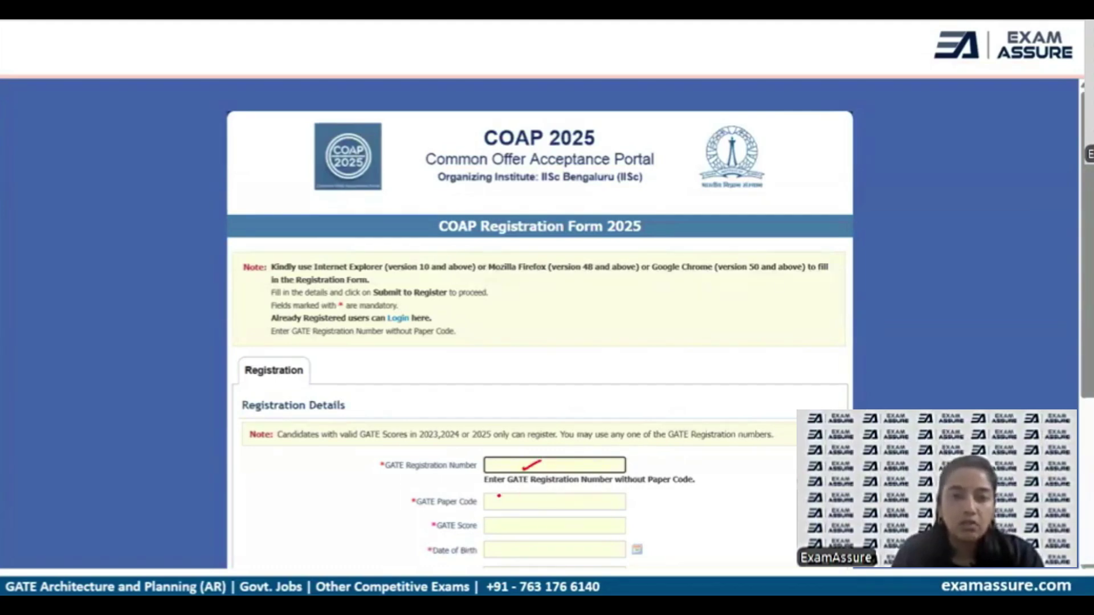
pyautogui.moveTo(499, 495)
pyautogui.mouseDown()
pyautogui.moveTo(496, 513)
pyautogui.moveTo(531, 511)
pyautogui.mouseUp()
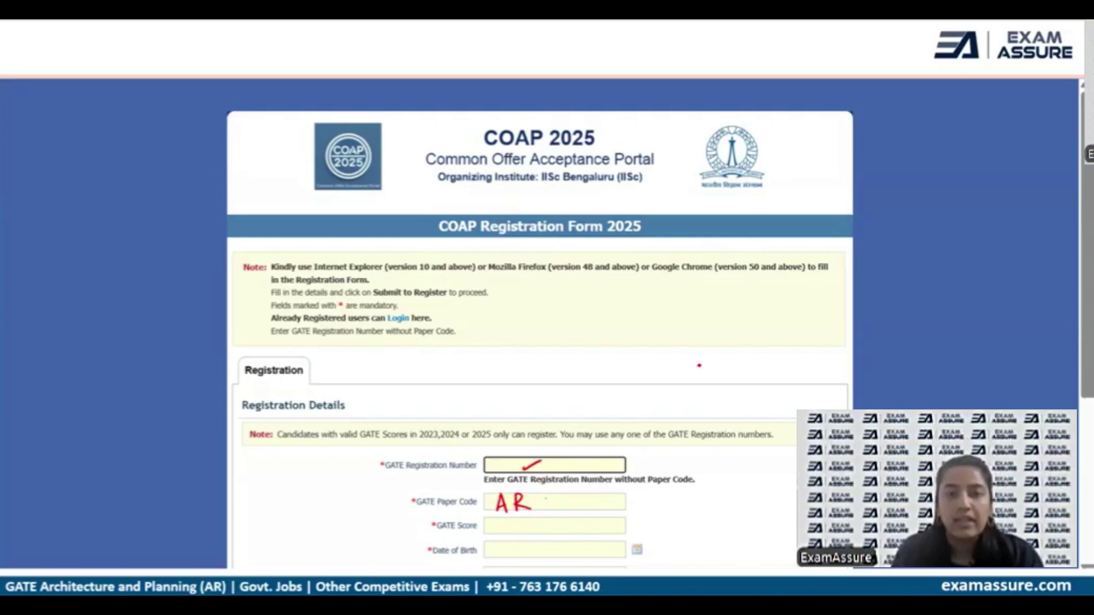
pyautogui.moveTo(722, 344)
pyautogui.mouseDown()
pyautogui.moveTo(708, 370)
pyautogui.moveTo(726, 368)
pyautogui.mouseUp()
pyautogui.moveTo(744, 350)
pyautogui.mouseDown()
pyautogui.moveTo(741, 360)
pyautogui.moveTo(751, 348)
pyautogui.mouseUp()
pyautogui.click(780, 335)
pyautogui.moveTo(755, 360); pyautogui.dragTo(789, 341)
pyautogui.moveTo(731, 378); pyautogui.dragTo(730, 401)
pyautogui.moveTo(730, 380); pyautogui.dragTo(750, 394)
pyautogui.moveTo(762, 378)
pyautogui.mouseDown()
pyautogui.moveTo(755, 393)
pyautogui.moveTo(786, 385)
pyautogui.mouseUp()
pyautogui.click(788, 362)
pyautogui.moveTo(793, 365); pyautogui.dragTo(802, 386)
pyautogui.click(819, 367)
pyautogui.moveTo(745, 423)
pyautogui.mouseDown()
pyautogui.moveTo(759, 405)
pyautogui.moveTo(773, 415)
pyautogui.mouseUp()
pyautogui.click(787, 411)
pyautogui.moveTo(775, 413); pyautogui.dragTo(785, 415)
pyautogui.moveTo(788, 412)
pyautogui.mouseDown()
pyautogui.moveTo(800, 400)
pyautogui.moveTo(802, 409)
pyautogui.mouseUp()
pyautogui.moveTo(816, 392)
pyautogui.mouseDown()
pyautogui.moveTo(822, 408)
pyautogui.moveTo(798, 394)
pyautogui.mouseUp()
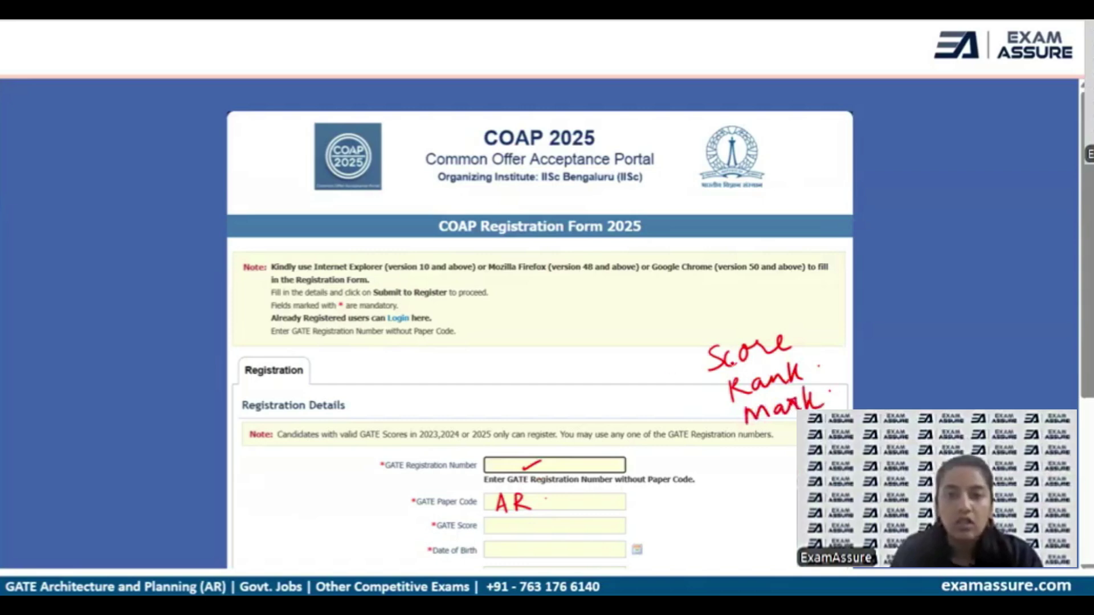
pyautogui.moveTo(707, 376); pyautogui.dragTo(812, 345)
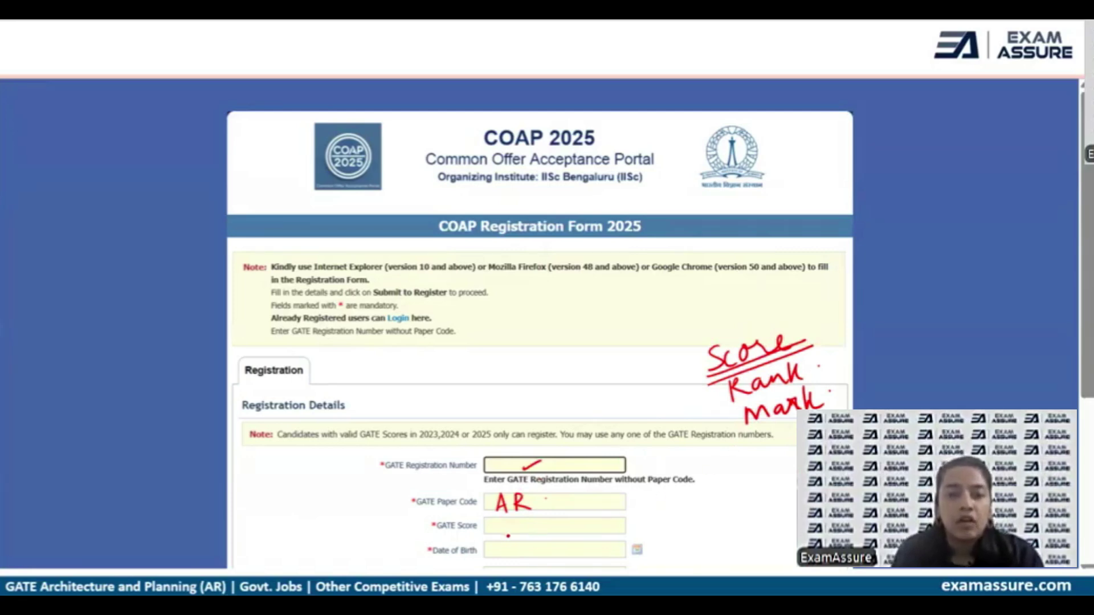
pyautogui.moveTo(500, 530); pyautogui.dragTo(518, 520)
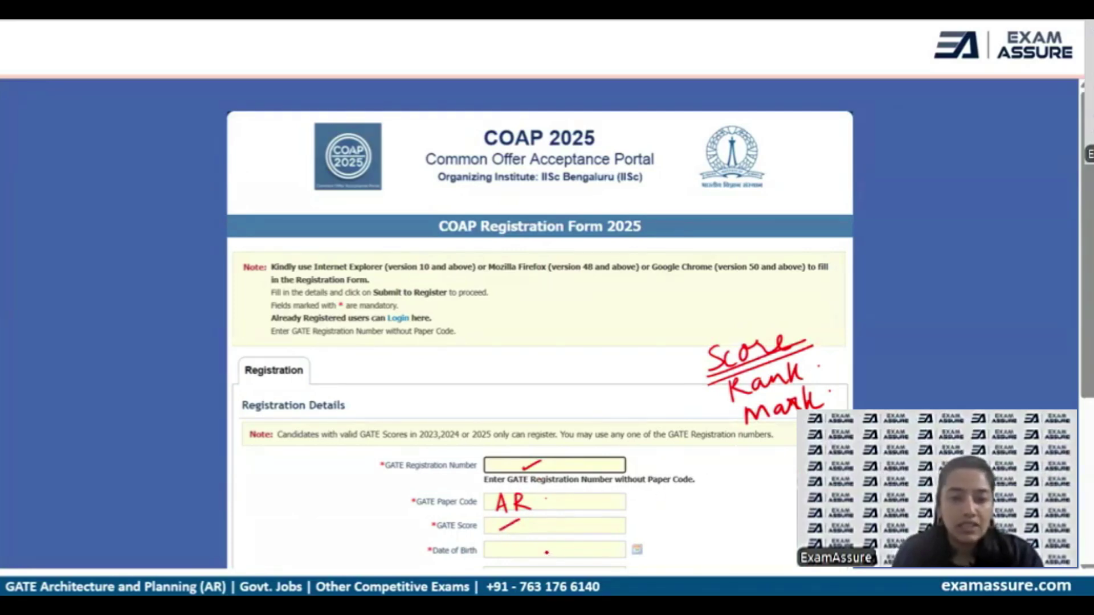
pyautogui.moveTo(510, 561); pyautogui.dragTo(528, 547)
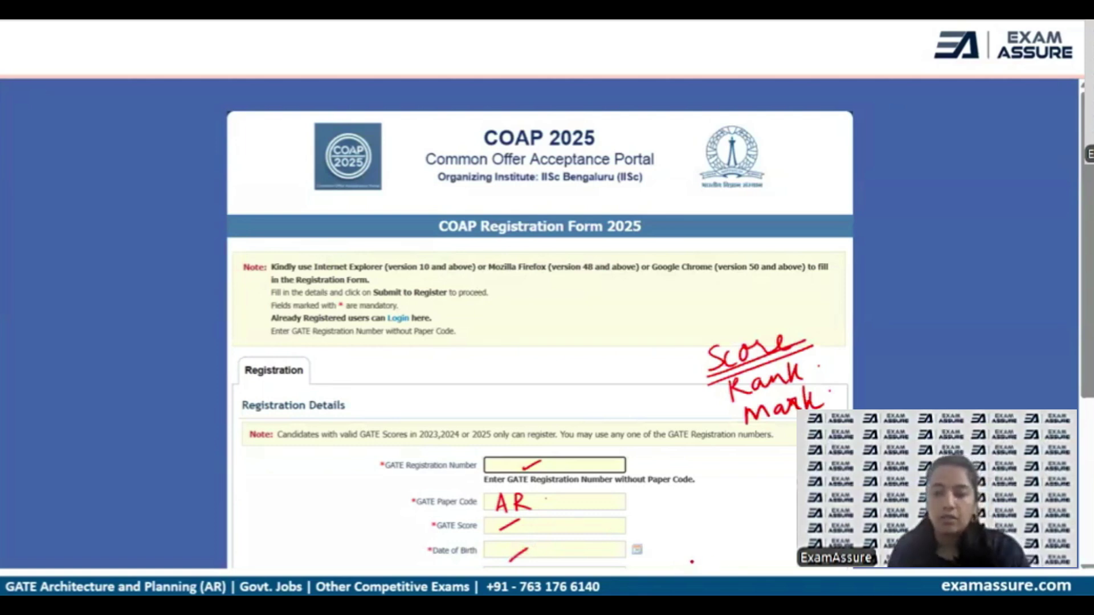
pyautogui.moveTo(648, 538)
pyautogui.mouseDown()
pyautogui.moveTo(633, 558)
pyautogui.moveTo(655, 540)
pyautogui.mouseUp()
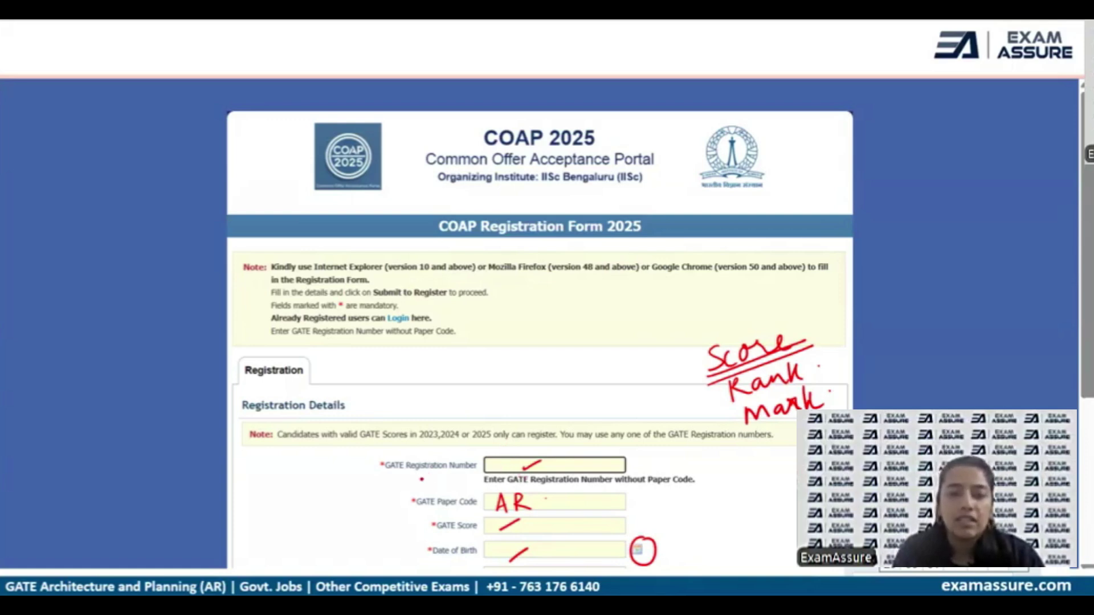
pyautogui.moveTo(422, 480); pyautogui.dragTo(474, 479)
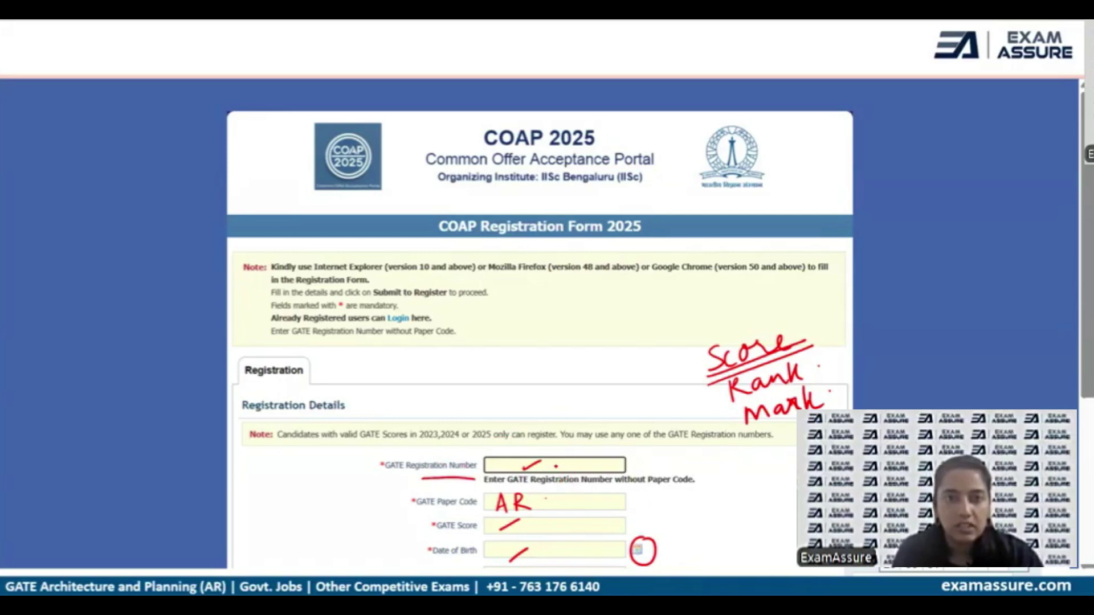
pyautogui.moveTo(266, 459)
pyautogui.mouseDown()
pyautogui.moveTo(258, 484)
pyautogui.moveTo(308, 477)
pyautogui.mouseUp()
pyautogui.moveTo(314, 453)
pyautogui.mouseDown()
pyautogui.moveTo(351, 463)
pyautogui.moveTo(392, 454)
pyautogui.mouseUp()
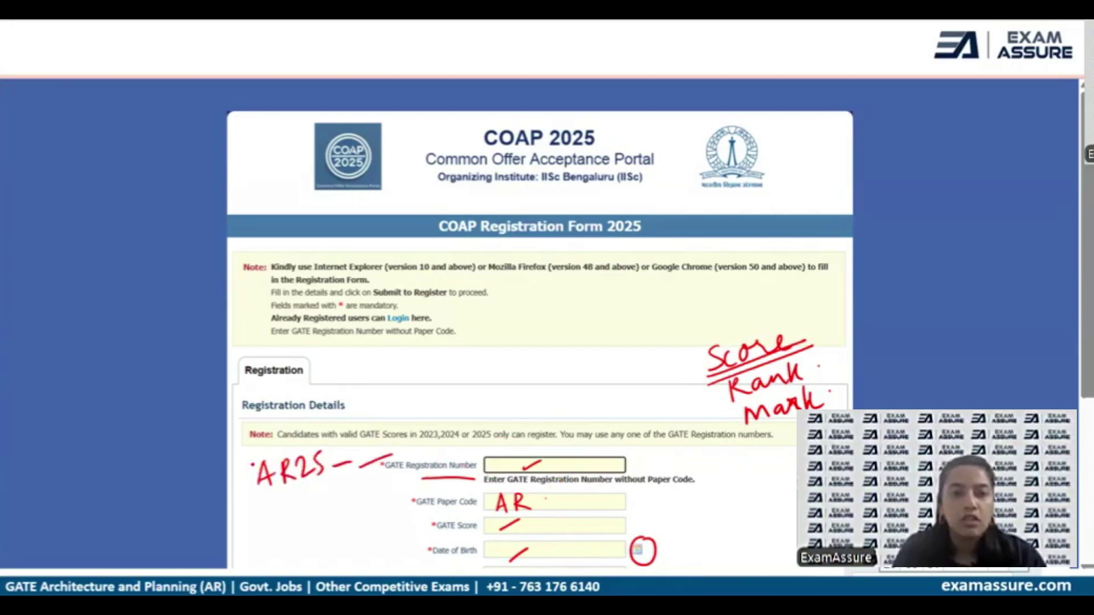
pyautogui.moveTo(251, 454)
pyautogui.mouseDown()
pyautogui.moveTo(294, 494)
pyautogui.moveTo(285, 450)
pyautogui.mouseUp()
pyautogui.moveTo(262, 488); pyautogui.dragTo(383, 462)
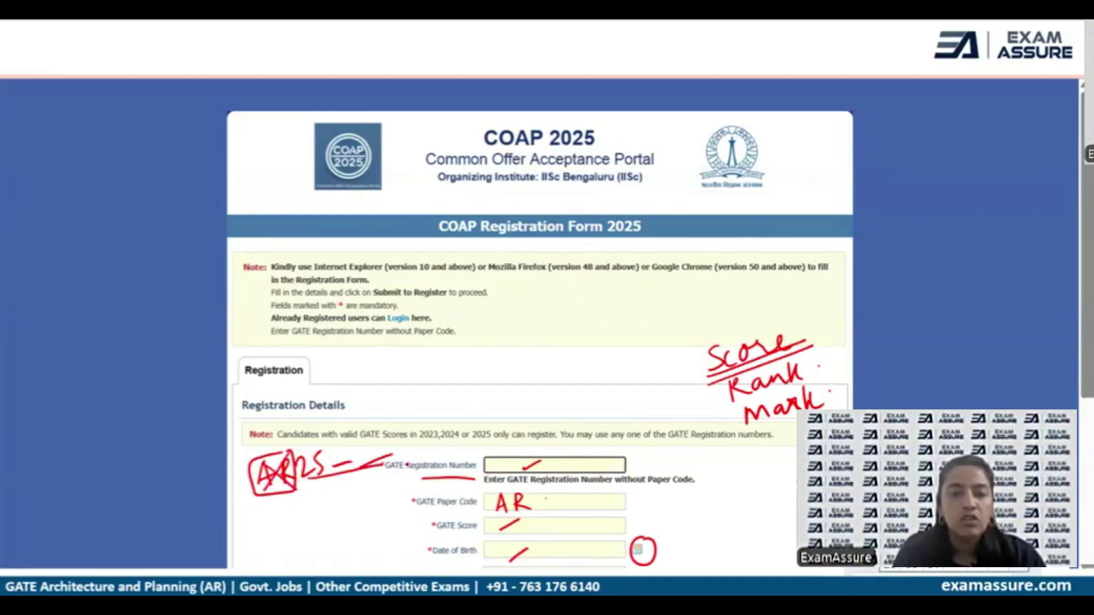
pyautogui.moveTo(497, 460); pyautogui.dragTo(507, 472)
pyautogui.moveTo(518, 459); pyautogui.dragTo(513, 473)
pyautogui.moveTo(529, 468); pyautogui.dragTo(568, 465)
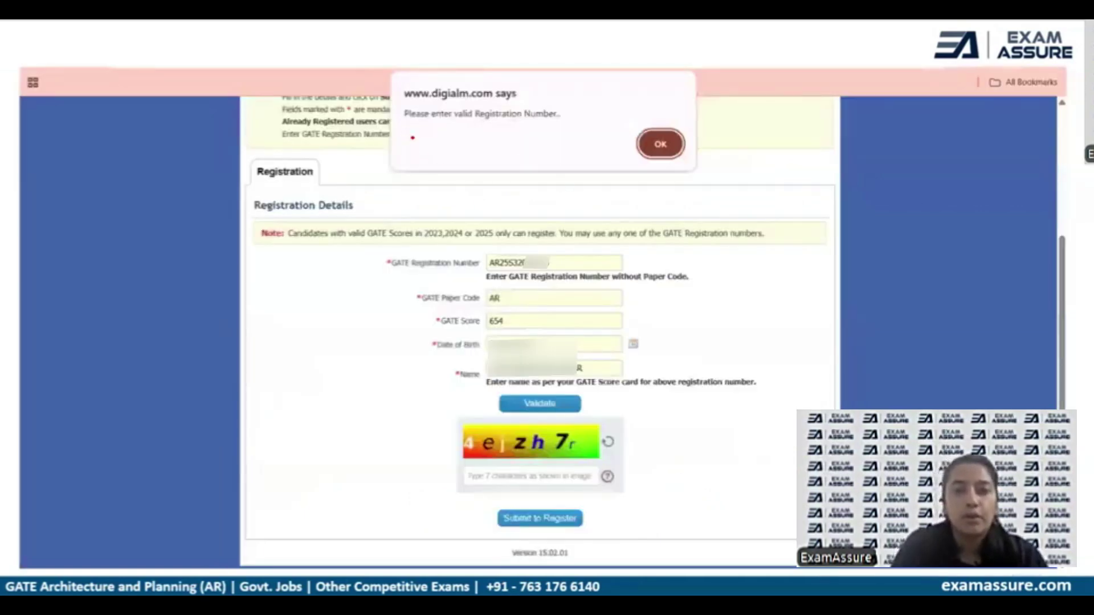
# - Highlight the invalid registration number warning, its AR25 prefix cause, and the GATE Data Verified confirmation
pyautogui.moveTo(406, 130); pyautogui.dragTo(520, 124)
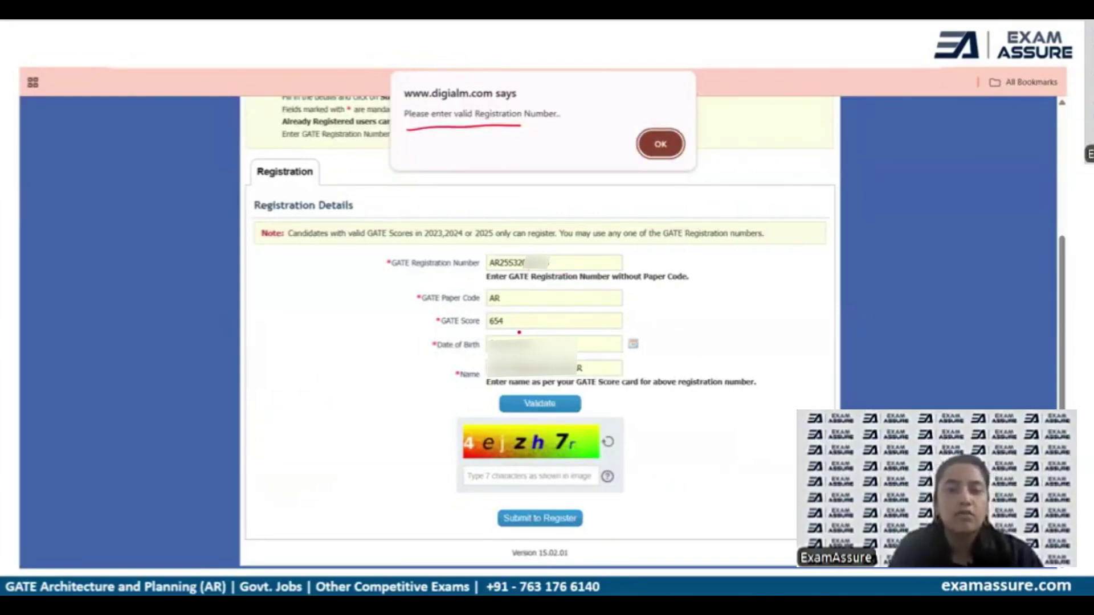
pyautogui.moveTo(487, 269); pyautogui.dragTo(504, 266)
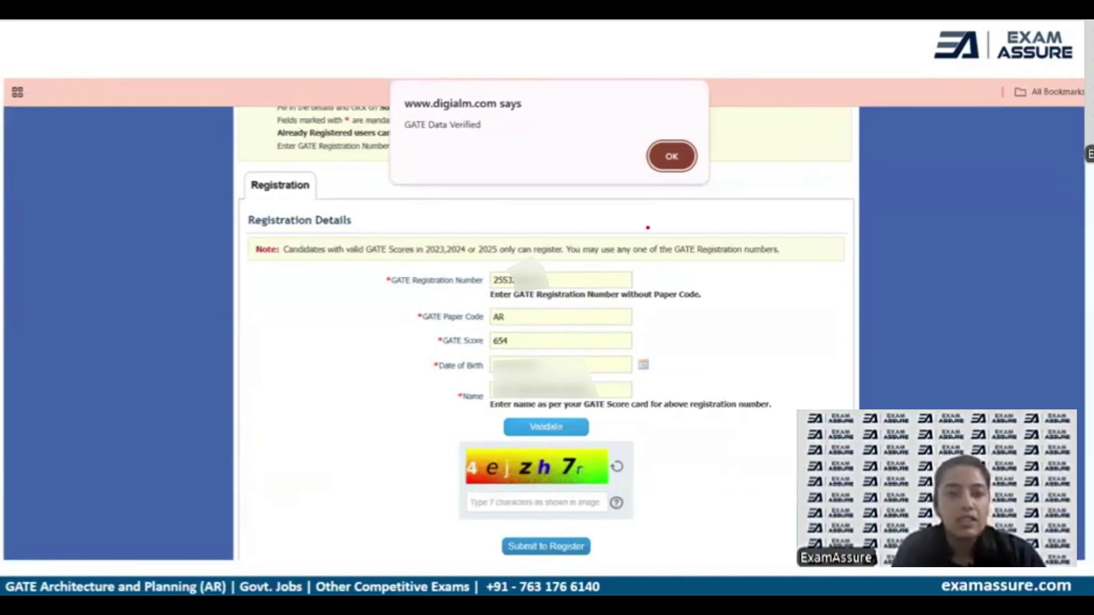
pyautogui.moveTo(408, 138); pyautogui.dragTo(454, 137)
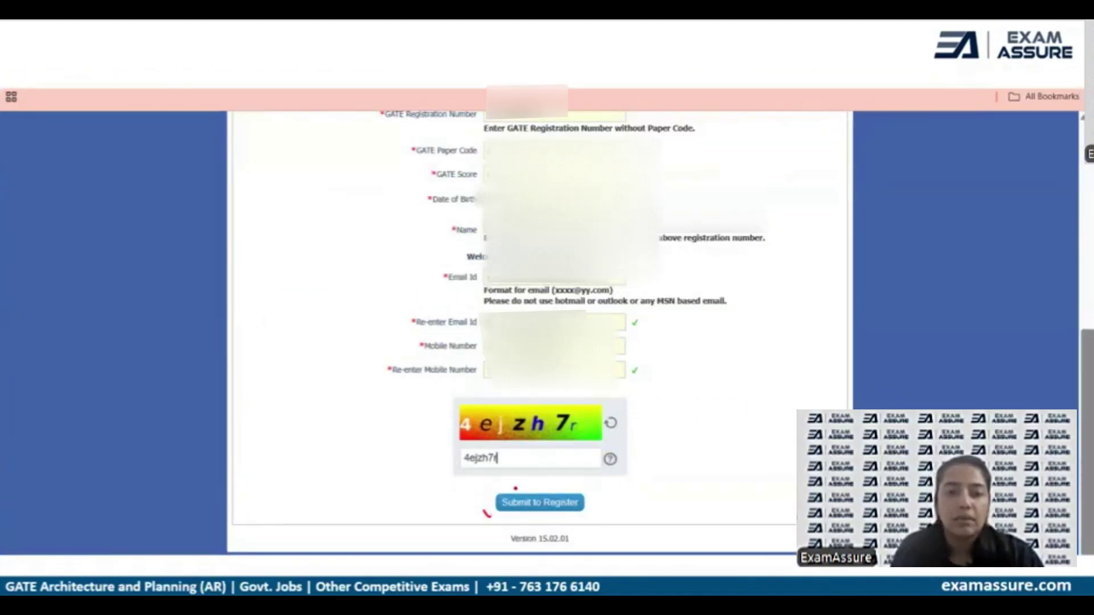
# - Mark Submit to Register and submit the completed registration form for confirmation
pyautogui.moveTo(484, 511); pyautogui.dragTo(519, 486)
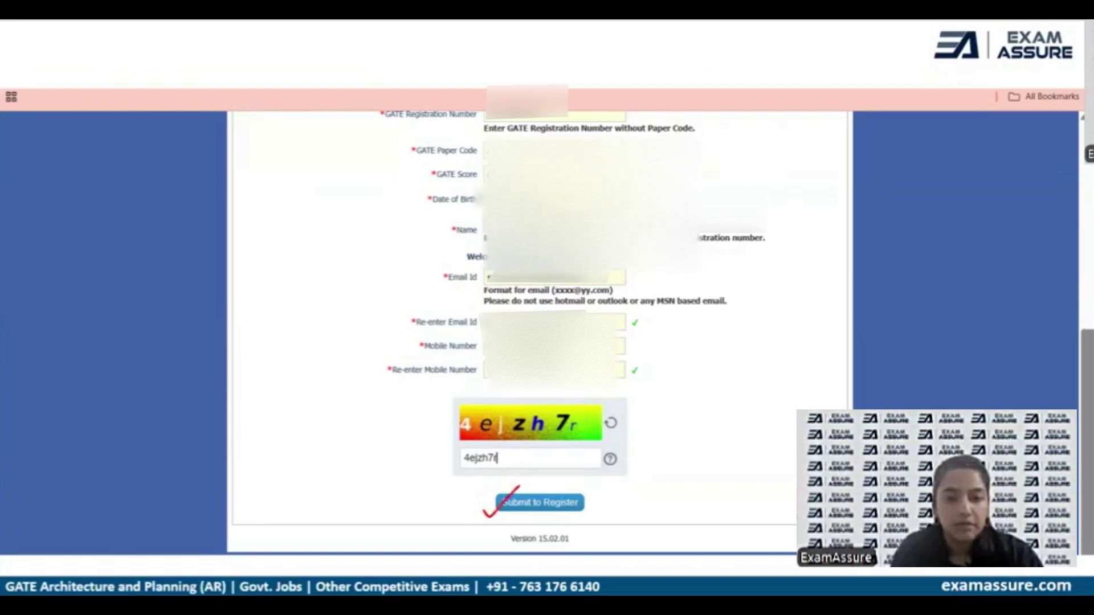
pyautogui.press('Return')
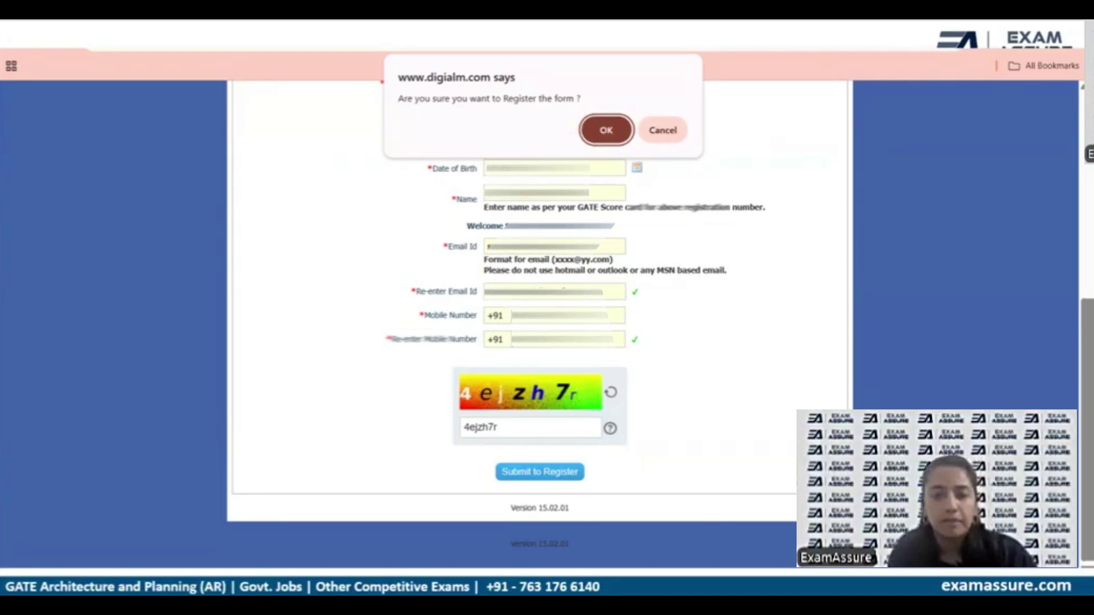
# - Accept the 'Are you sure you want to Register the form?' prompt
pyautogui.press('Return')
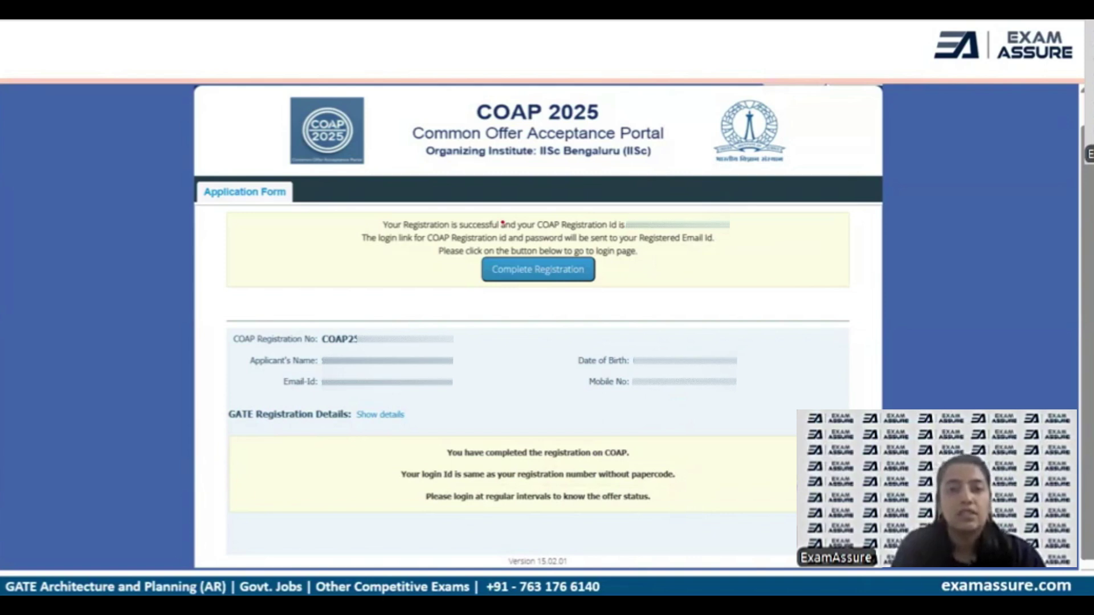
# - Mark the Complete Registration button and the details of the COAP registration email
pyautogui.moveTo(456, 287)
pyautogui.mouseDown()
pyautogui.moveTo(489, 269)
pyautogui.moveTo(579, 283)
pyautogui.mouseUp()
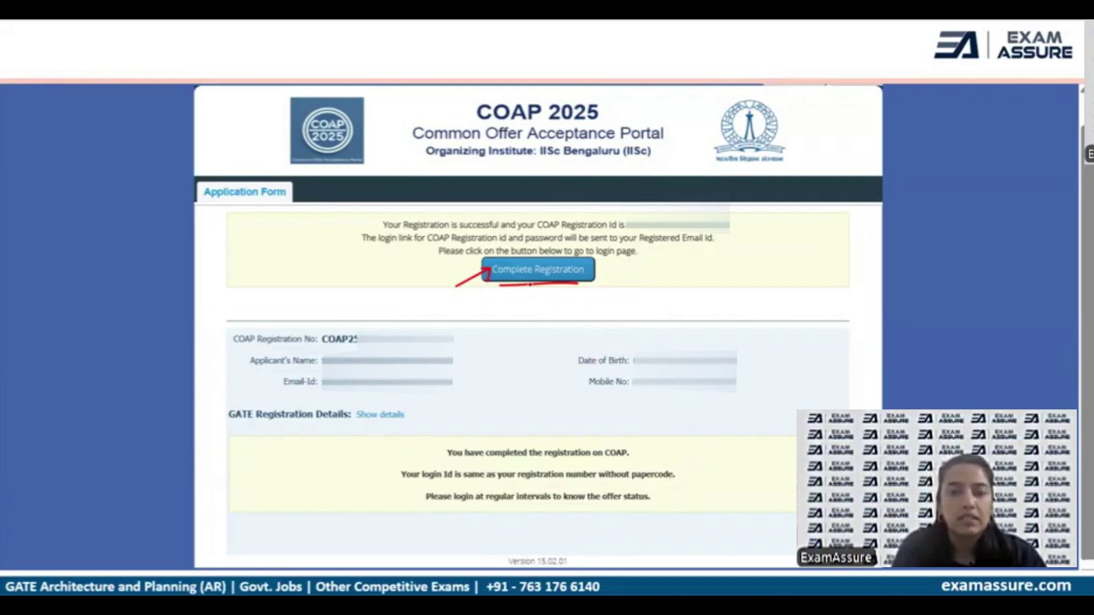
pyautogui.moveTo(537, 308)
pyautogui.mouseDown()
pyautogui.moveTo(534, 293)
pyautogui.moveTo(547, 293)
pyautogui.mouseUp()
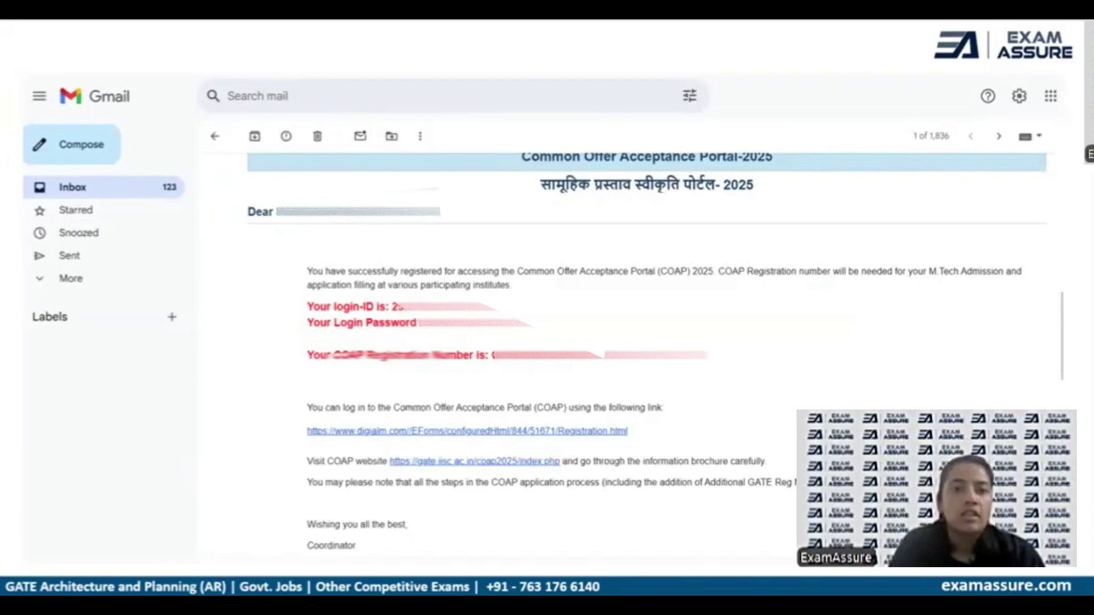
# - Mark the emailed credentials and the digialm registration link in the COAP email
pyautogui.moveTo(314, 314)
pyautogui.mouseDown()
pyautogui.moveTo(350, 308)
pyautogui.moveTo(376, 336)
pyautogui.mouseUp()
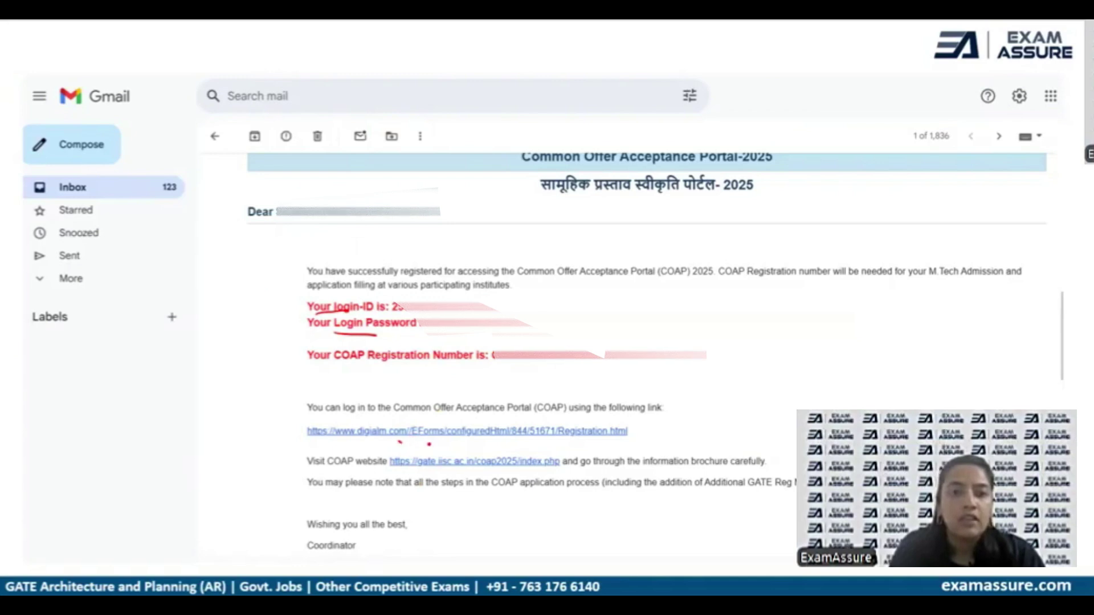
pyautogui.moveTo(399, 442); pyautogui.dragTo(466, 444)
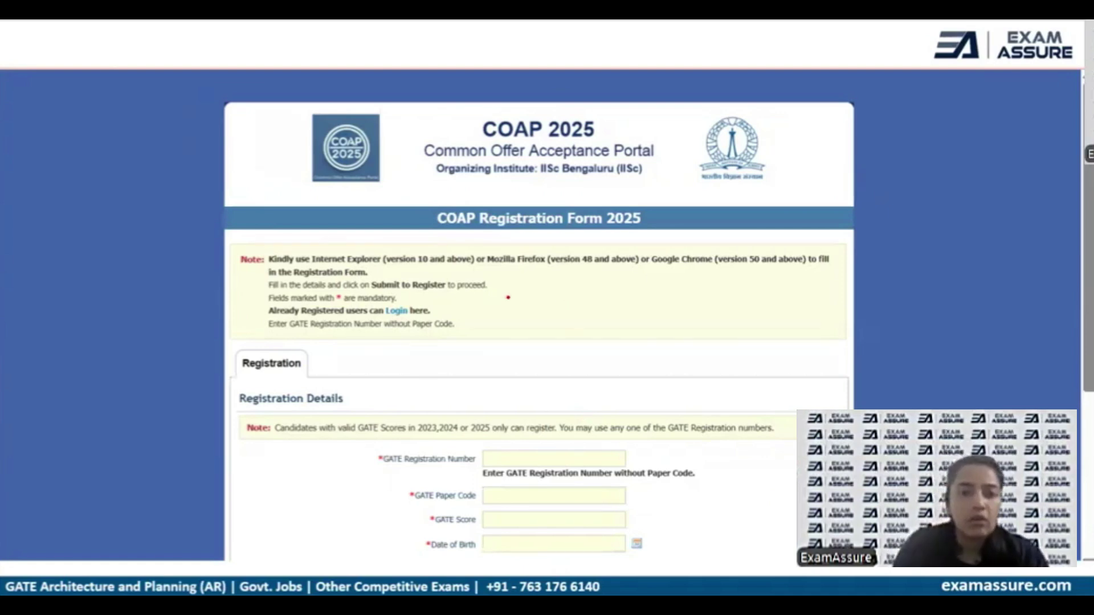
# - Mark the 'Login here' link and the Change Password fields to fill
pyautogui.moveTo(375, 321)
pyautogui.mouseDown()
pyautogui.moveTo(418, 326)
pyautogui.moveTo(418, 292)
pyautogui.moveTo(376, 329)
pyautogui.mouseUp()
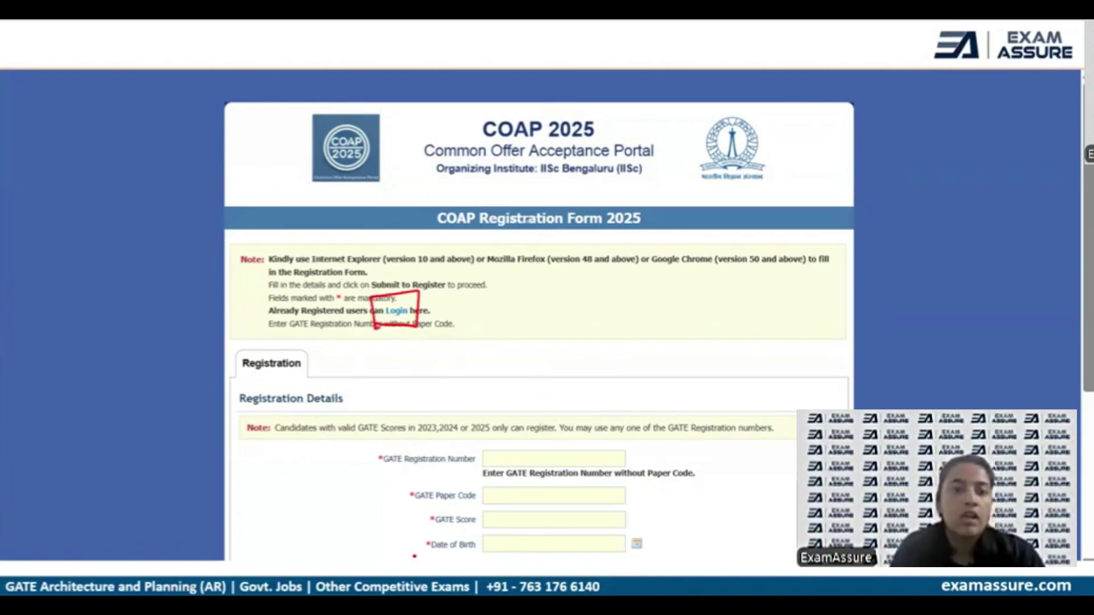
pyautogui.moveTo(392, 431); pyautogui.dragTo(414, 564)
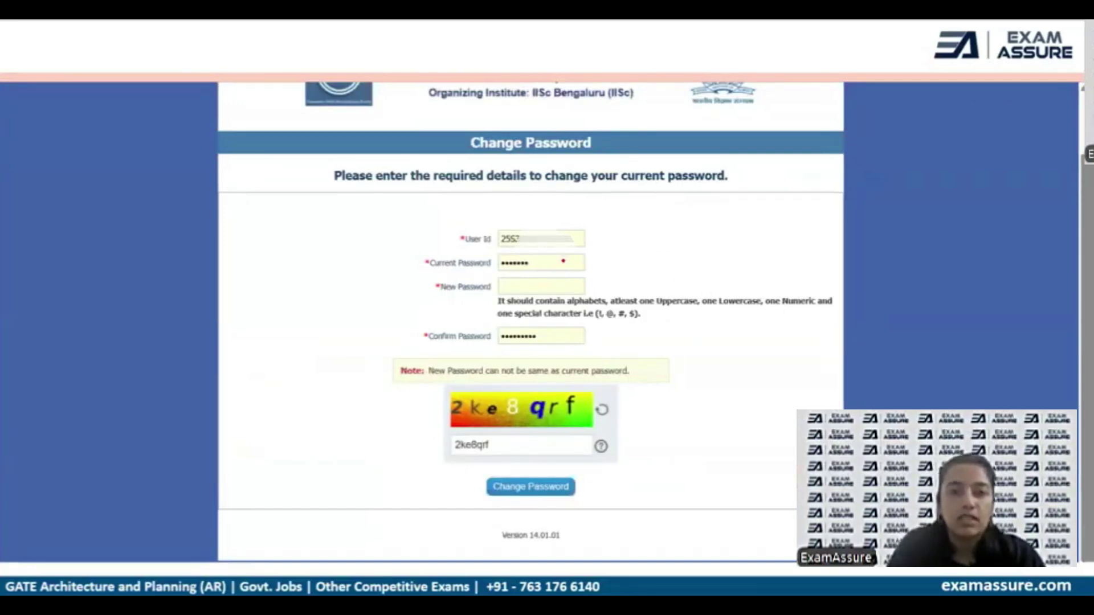
# - Set a new password meeting the rules and return to the Applicant's Login page
pyautogui.moveTo(563, 261)
pyautogui.mouseDown()
pyautogui.moveTo(616, 257)
pyautogui.moveTo(608, 266)
pyautogui.moveTo(716, 246)
pyautogui.mouseUp()
pyautogui.click(685, 250)
pyautogui.click(731, 232)
pyautogui.moveTo(646, 275); pyautogui.dragTo(729, 256)
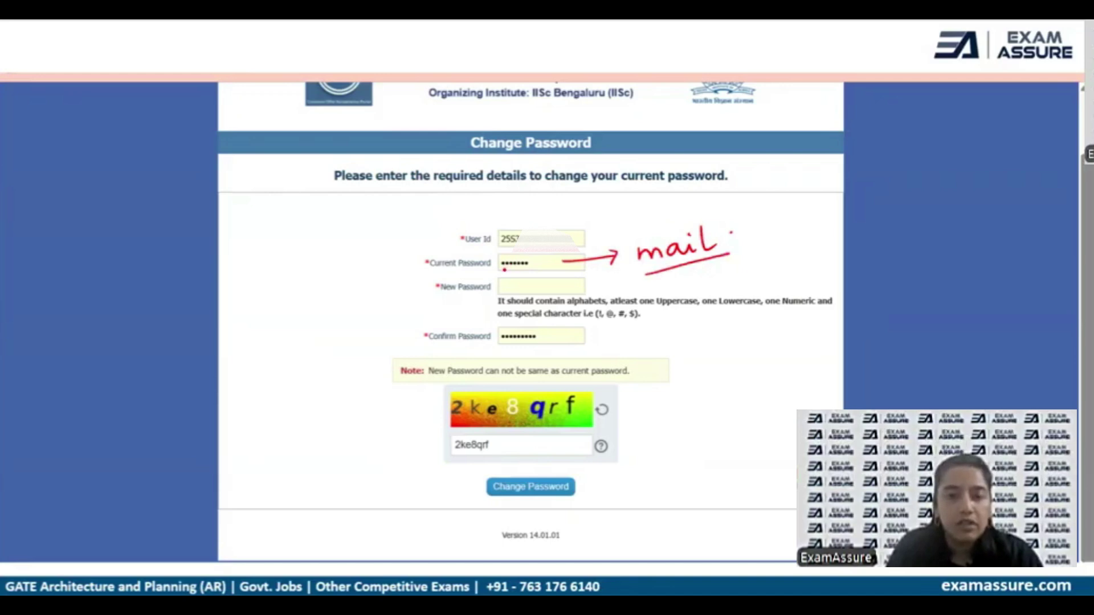
pyautogui.moveTo(450, 297); pyautogui.dragTo(486, 297)
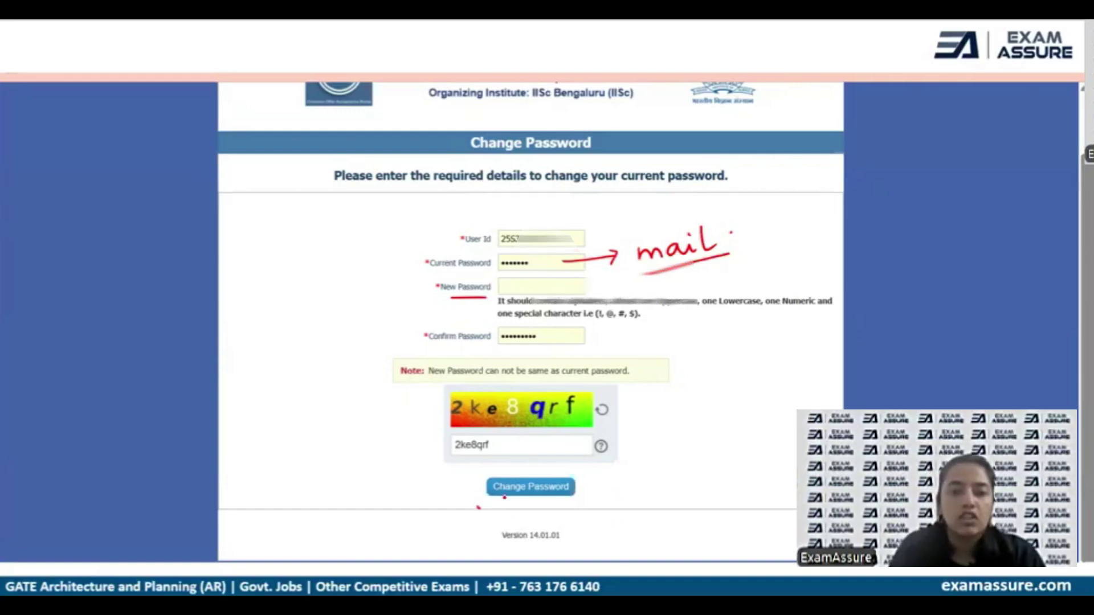
pyautogui.moveTo(477, 505); pyautogui.dragTo(523, 483)
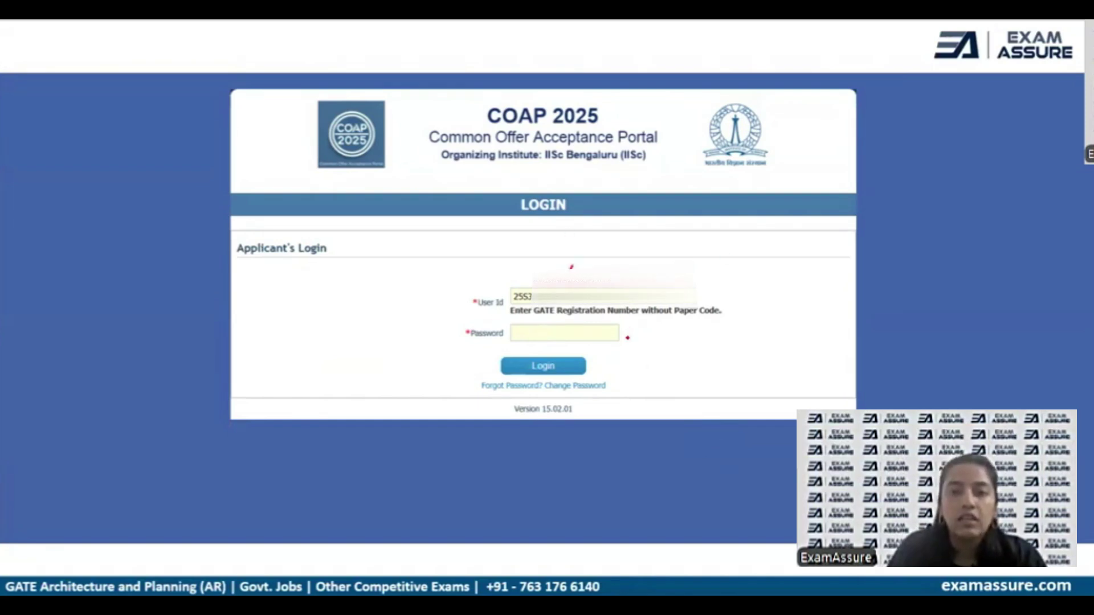
# - Highlight the Password field for signing in with the new password
pyautogui.moveTo(625, 340)
pyautogui.mouseDown()
pyautogui.moveTo(644, 325)
pyautogui.moveTo(707, 336)
pyautogui.moveTo(755, 314)
pyautogui.moveTo(837, 311)
pyautogui.mouseUp()
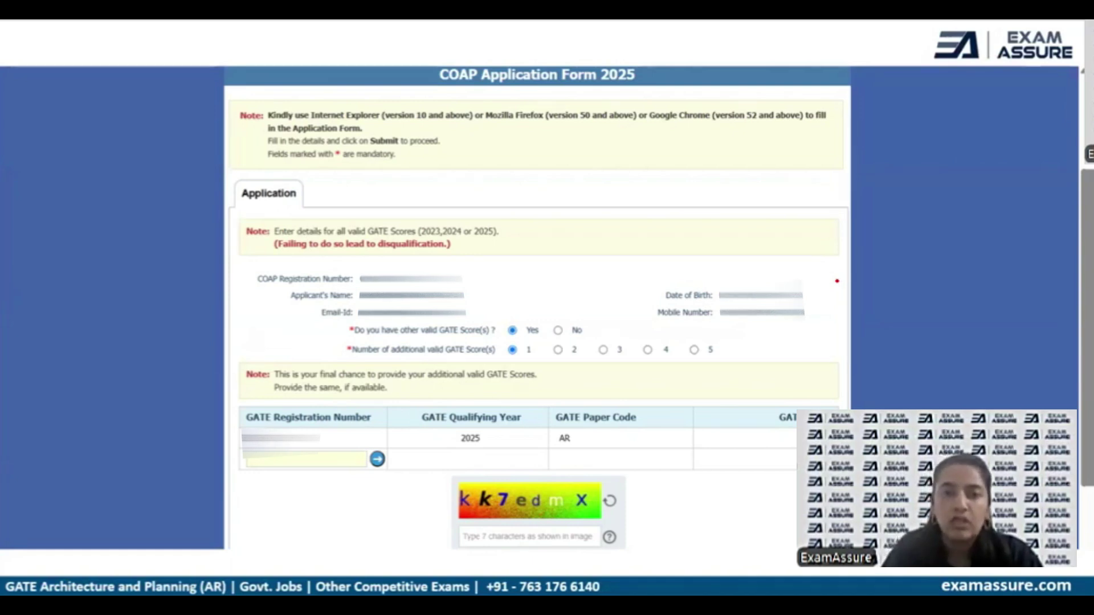
pyautogui.moveTo(548, 350); pyautogui.dragTo(565, 344)
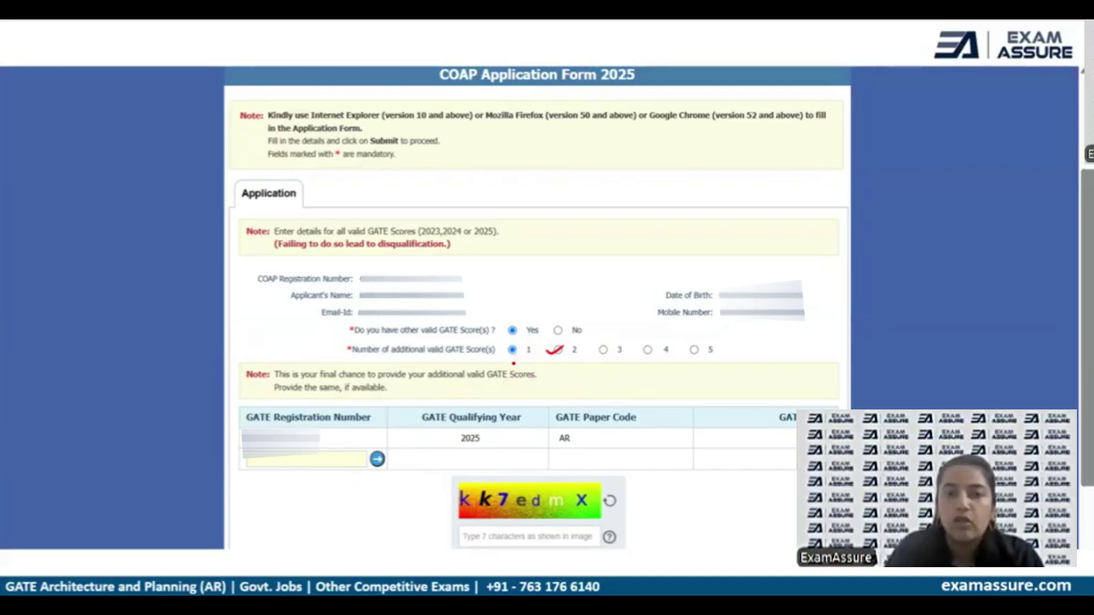
pyautogui.moveTo(512, 361); pyautogui.dragTo(536, 360)
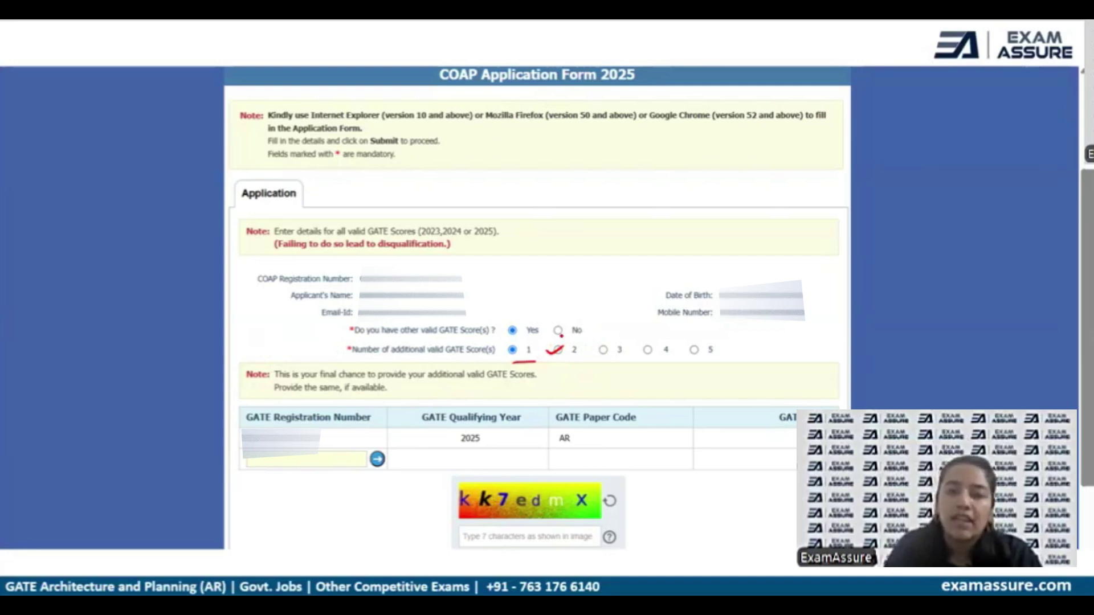
pyautogui.moveTo(555, 338); pyautogui.dragTo(581, 337)
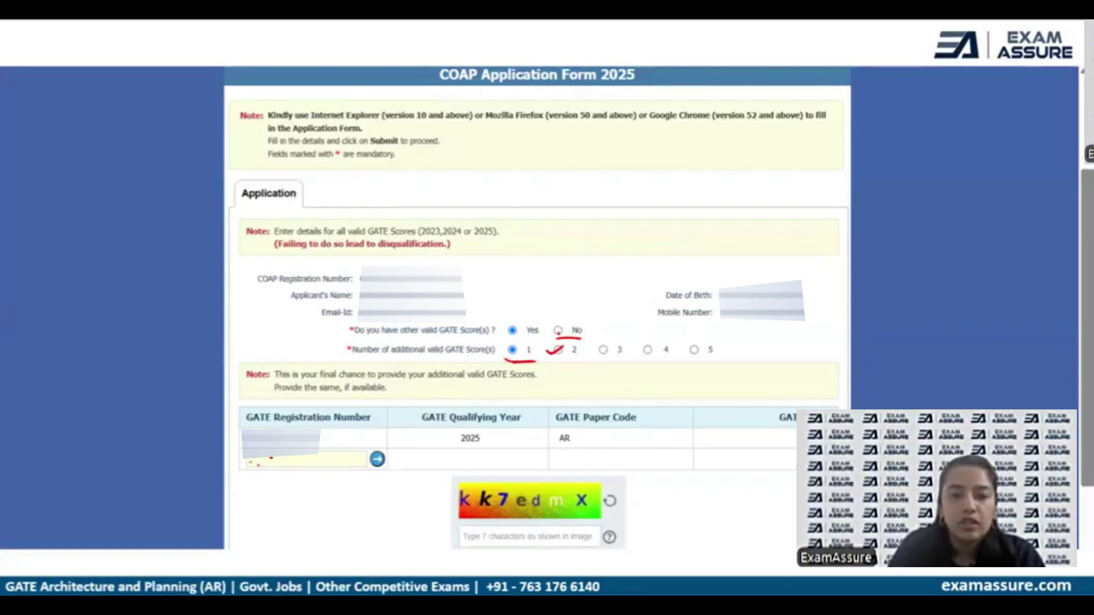
pyautogui.moveTo(256, 459)
pyautogui.mouseDown()
pyautogui.moveTo(271, 472)
pyautogui.moveTo(276, 460)
pyautogui.moveTo(298, 471)
pyautogui.moveTo(303, 458)
pyautogui.moveTo(311, 475)
pyautogui.mouseUp()
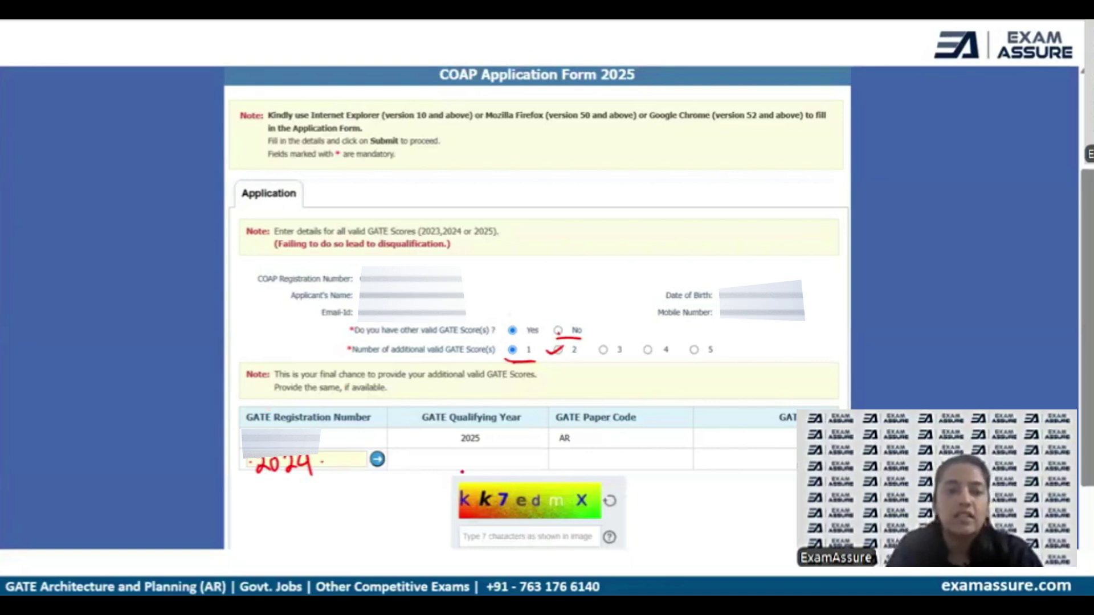
pyautogui.click(340, 462)
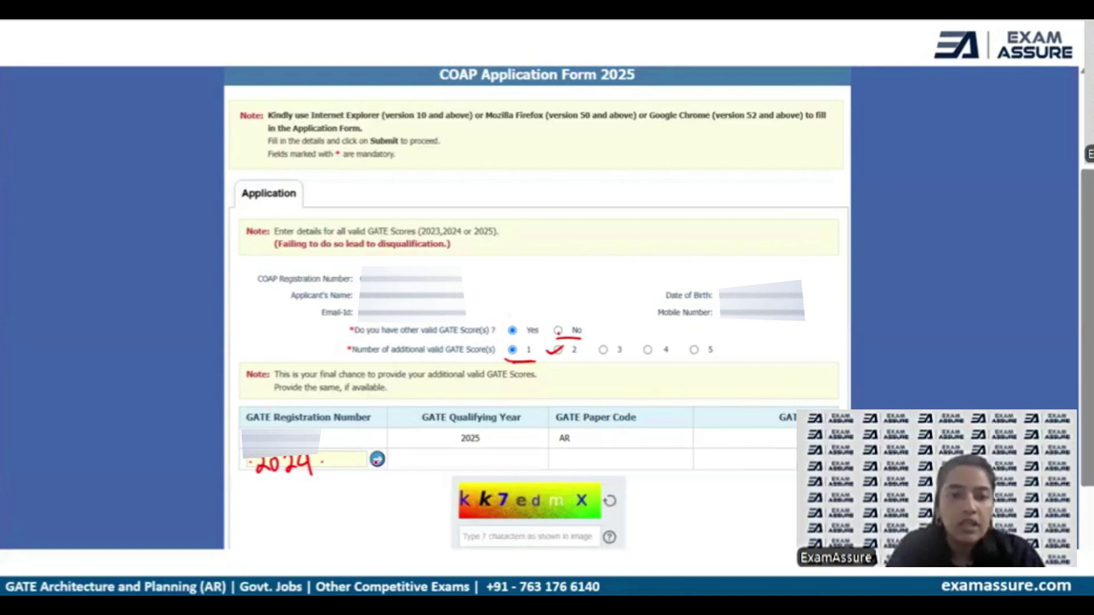
pyautogui.moveTo(376, 447)
pyautogui.mouseDown()
pyautogui.moveTo(379, 469)
pyautogui.moveTo(387, 450)
pyautogui.mouseUp()
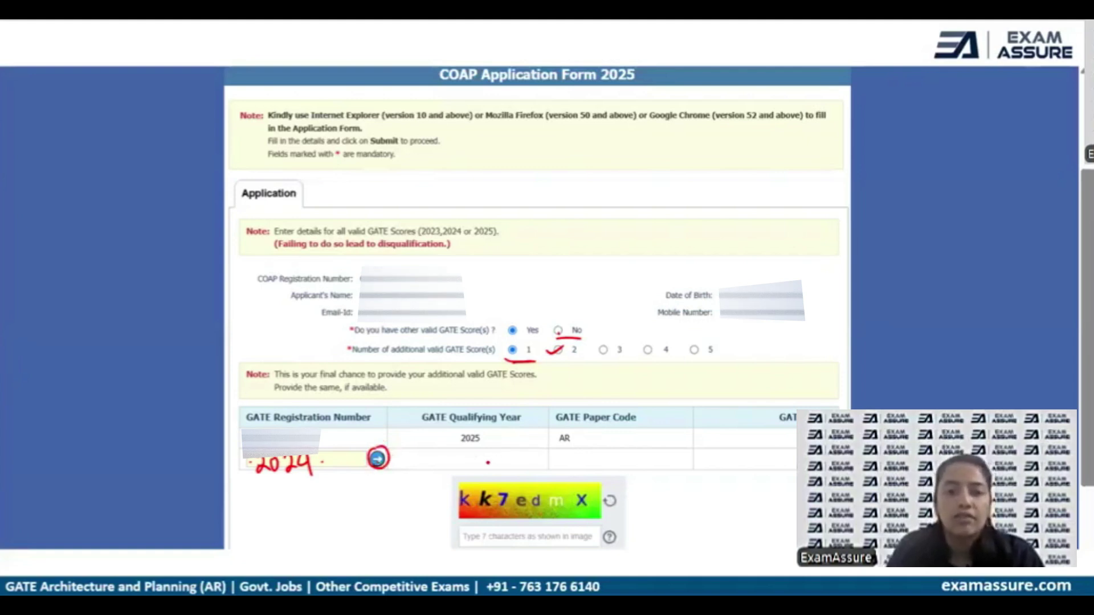
pyautogui.moveTo(487, 463); pyautogui.dragTo(501, 455)
pyautogui.moveTo(626, 460); pyautogui.dragTo(640, 454)
pyautogui.moveTo(759, 460); pyautogui.dragTo(767, 456)
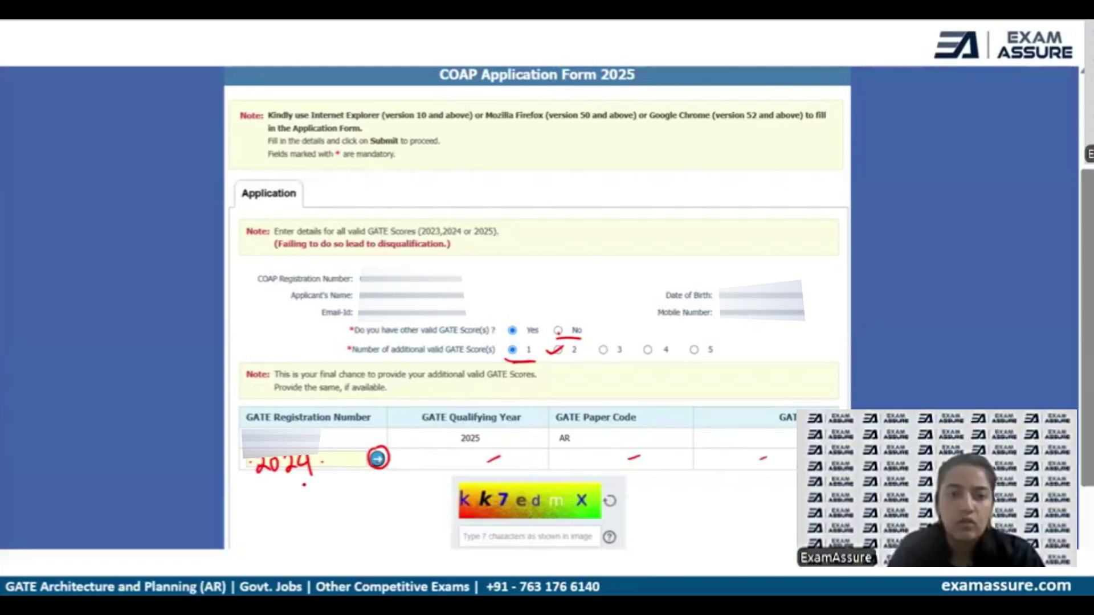
pyautogui.moveTo(296, 482); pyautogui.dragTo(336, 477)
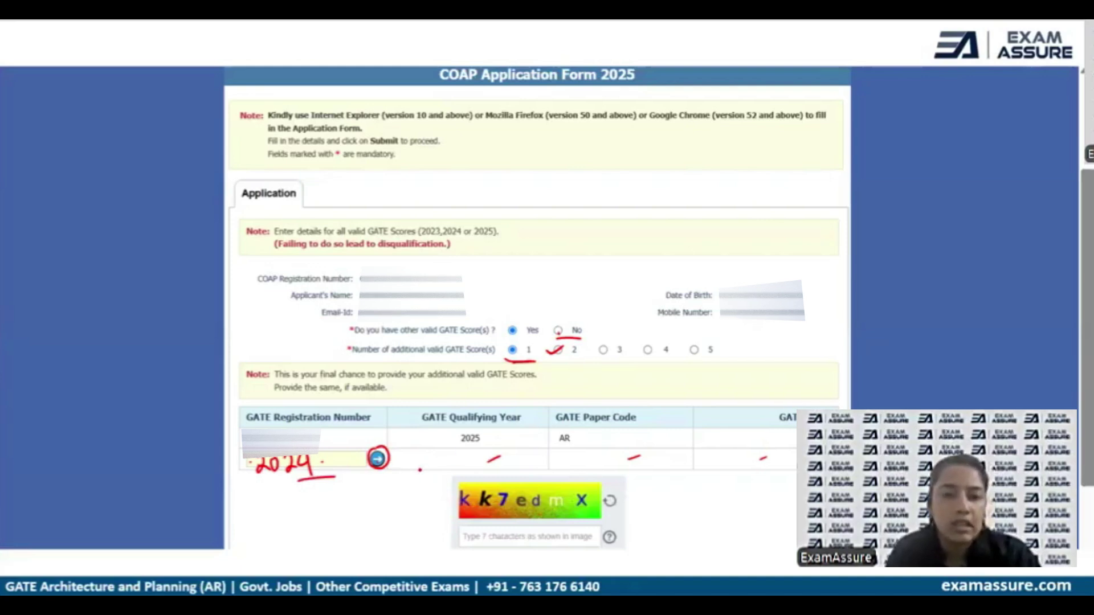